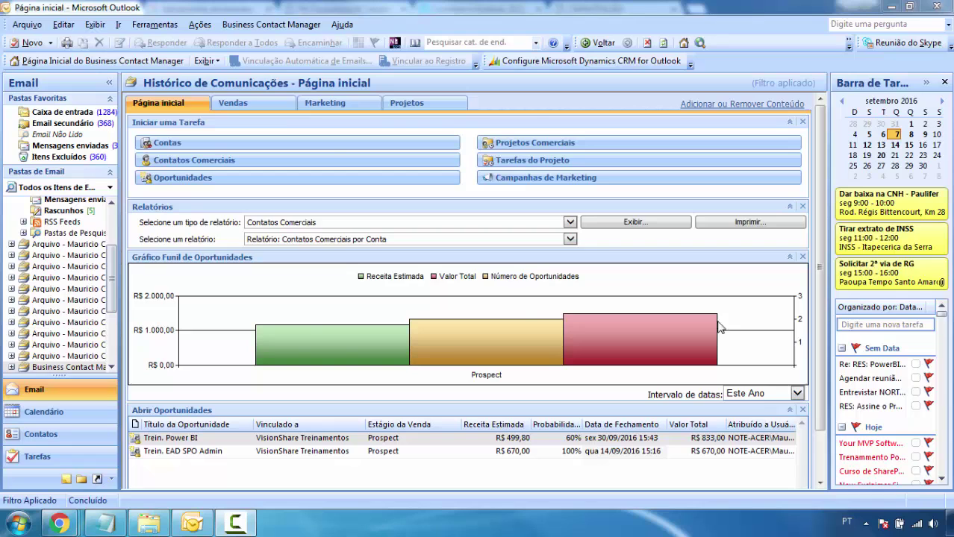
# Step: Look through the Vendas and Projetos pages of the Business Contact Manager home, ending on Vendas
pyautogui.click(283, 109)
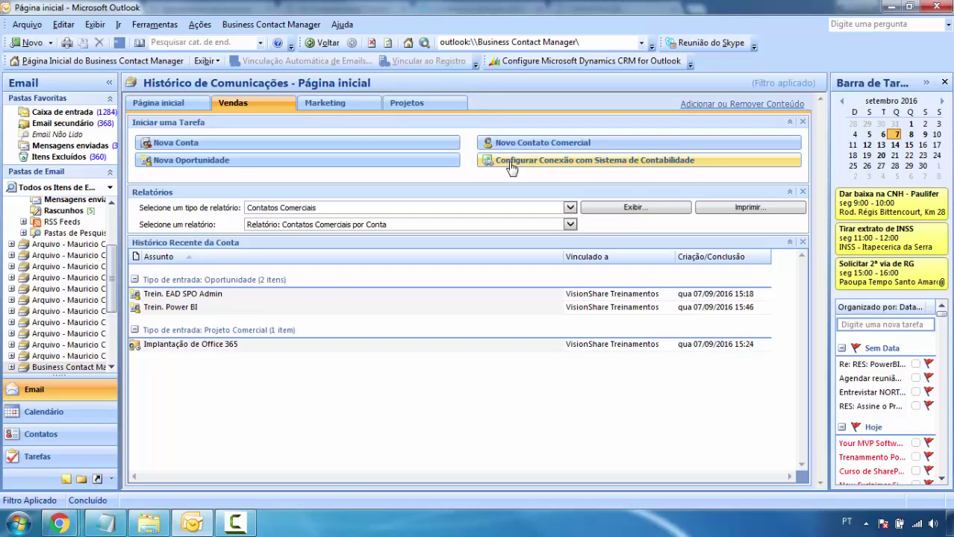
pyautogui.click(403, 105)
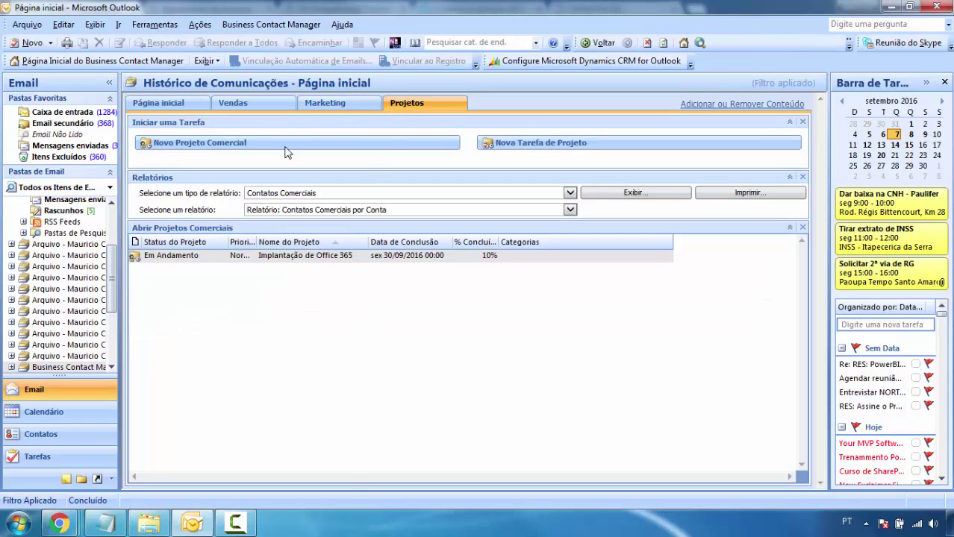
pyautogui.click(236, 107)
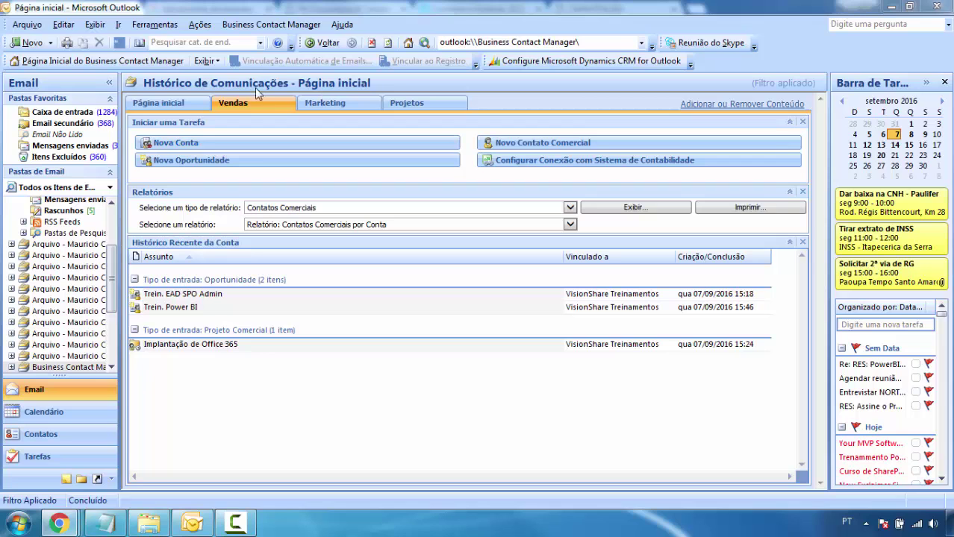
# Step: Show the Contas list of Business Contact Manager and open the VisionShare Treinamentos account record
pyautogui.click(206, 61)
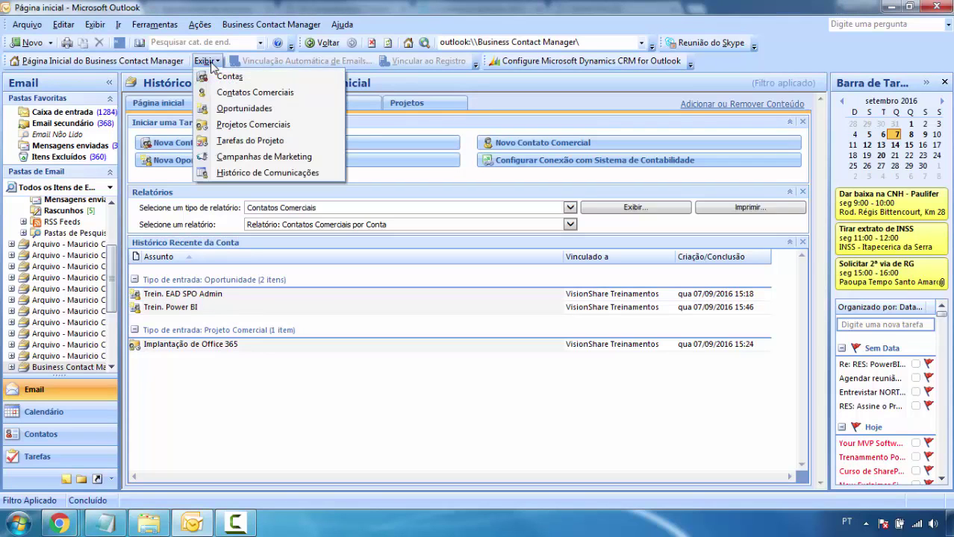
pyautogui.click(231, 77)
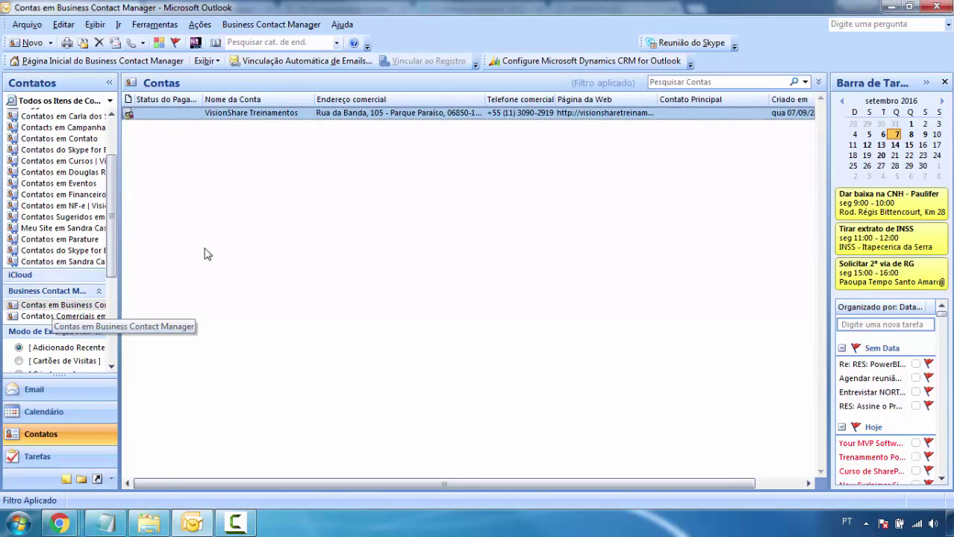
pyautogui.doubleClick(285, 114)
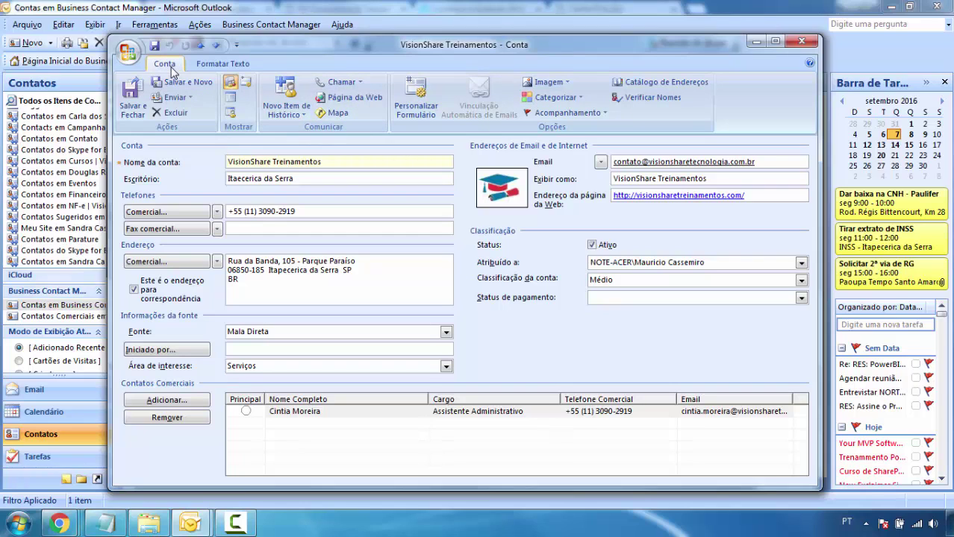
# Step: Create a Compromisso history item from the account with the subject "Reunião de Definição de Projeto com" plus the contact's first name
pyautogui.click(295, 110)
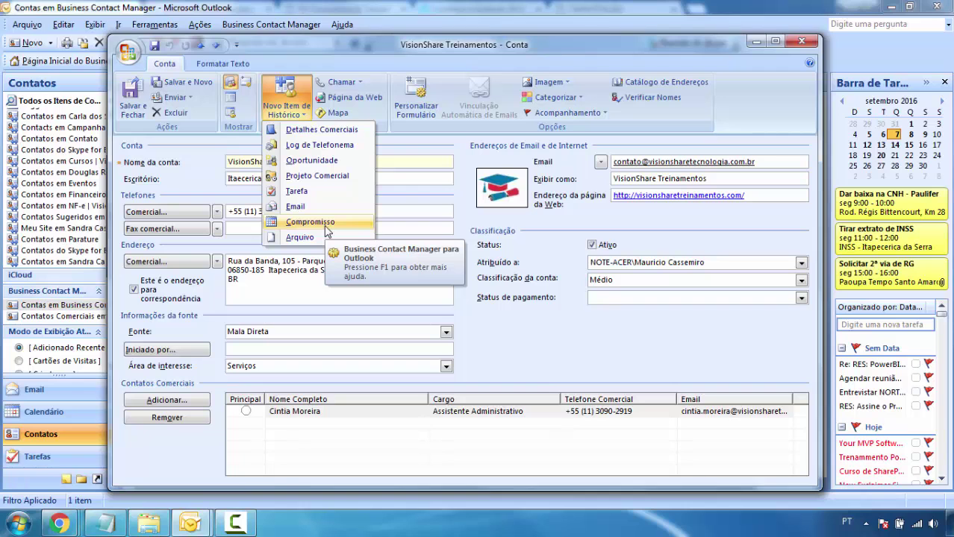
pyautogui.click(324, 224)
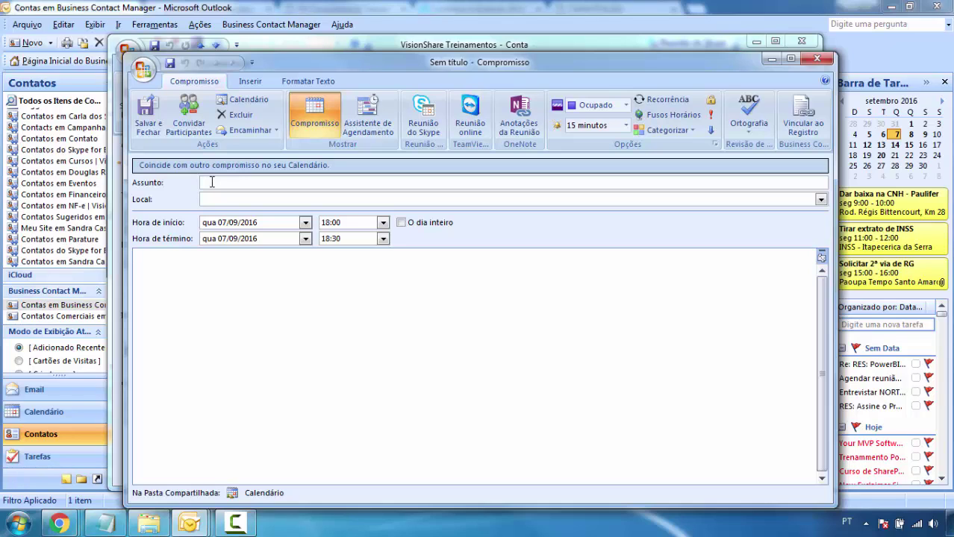
pyautogui.write('Reunião de Definição de P')
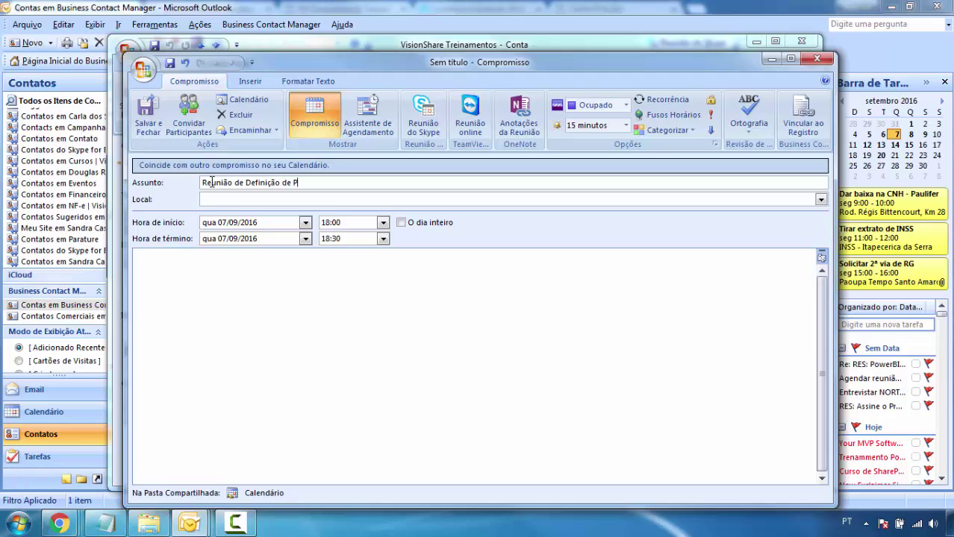
pyautogui.write('rojeto com Cinthia')
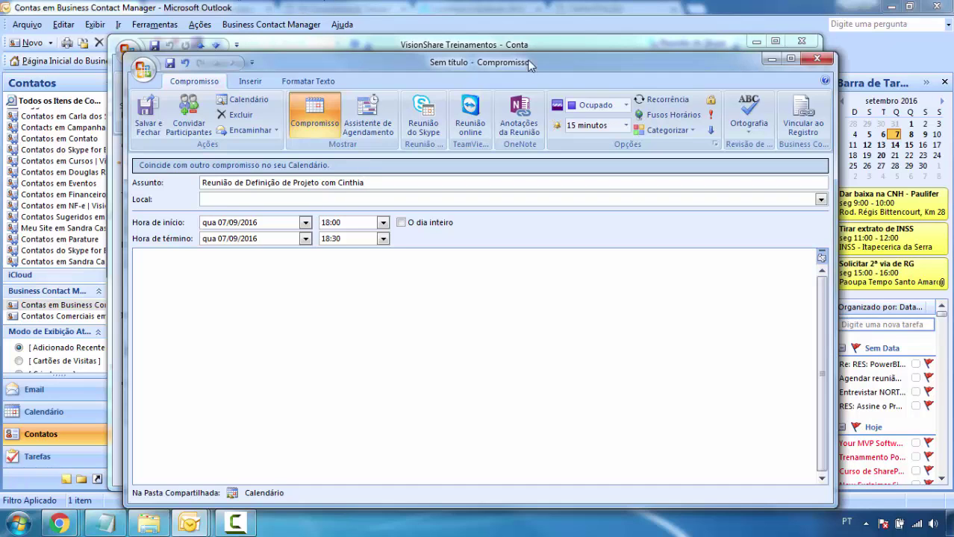
pyautogui.moveTo(474, 69); pyautogui.dragTo(456, 186)
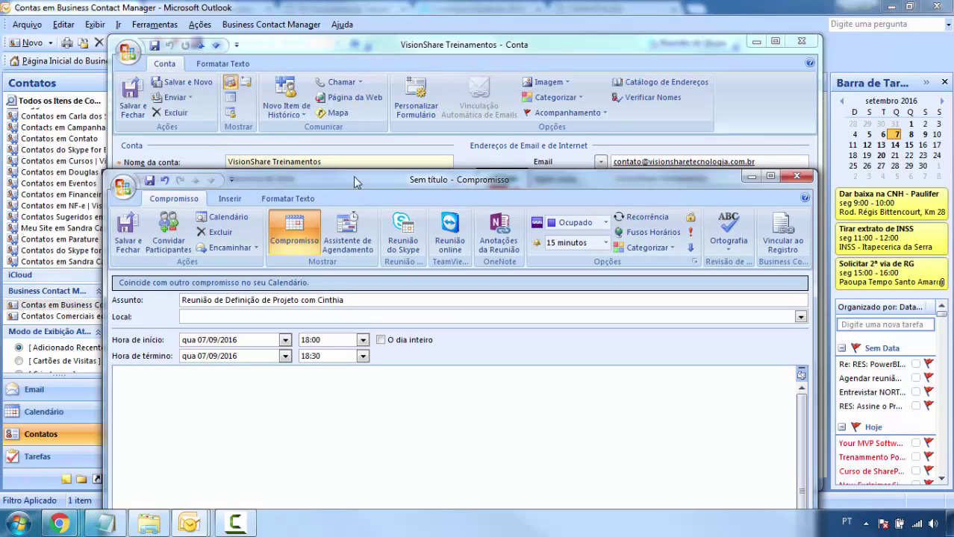
pyautogui.moveTo(356, 182); pyautogui.dragTo(377, 71)
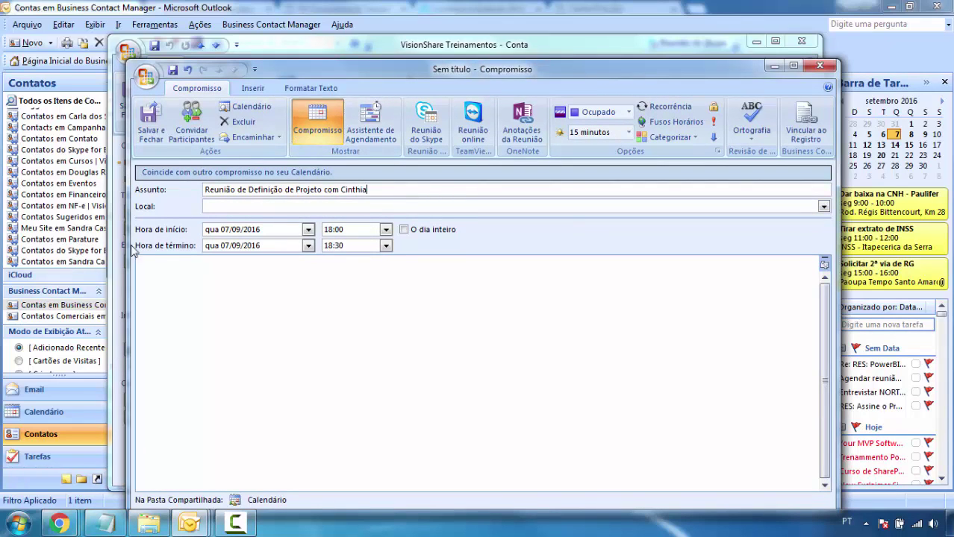
# Step: Set the appointment's location to VisionShare Tecnologia and its start time to 19:30
pyautogui.click(219, 206)
pyautogui.write('VisionShar')
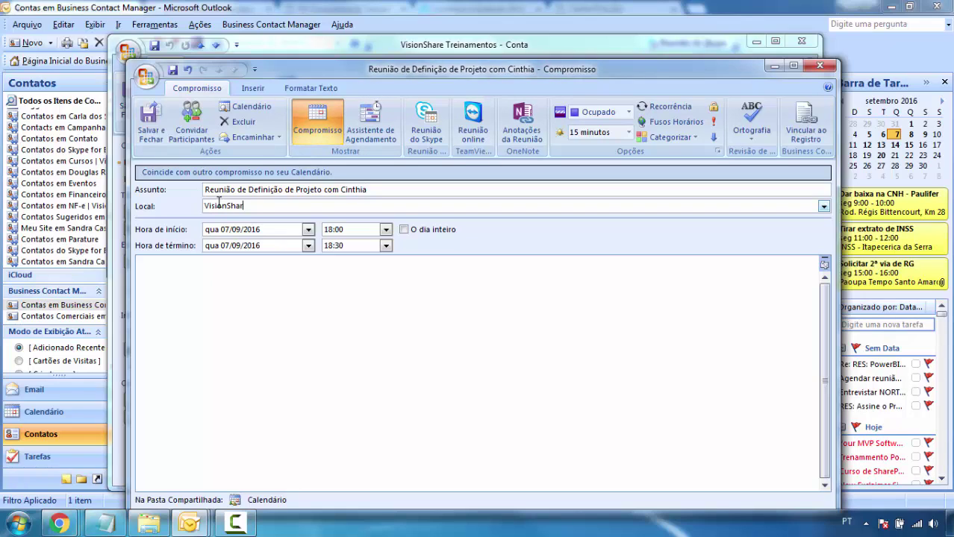
pyautogui.write('e Tecnologia')
pyautogui.click(386, 230)
pyautogui.click(350, 274)
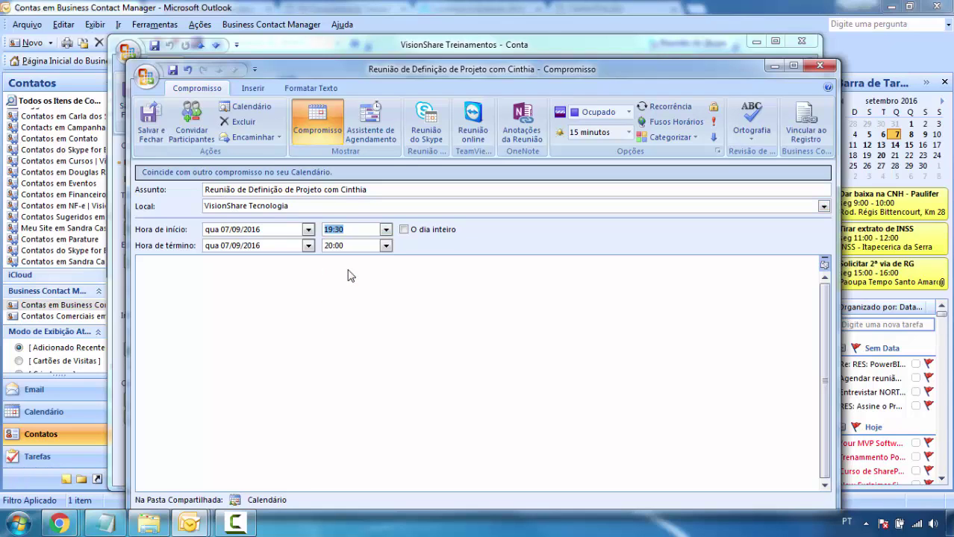
pyautogui.click(350, 294)
# Step: Turn the appointment into a meeting and add the account contact's resolved e-mail address as the invitee
pyautogui.click(192, 129)
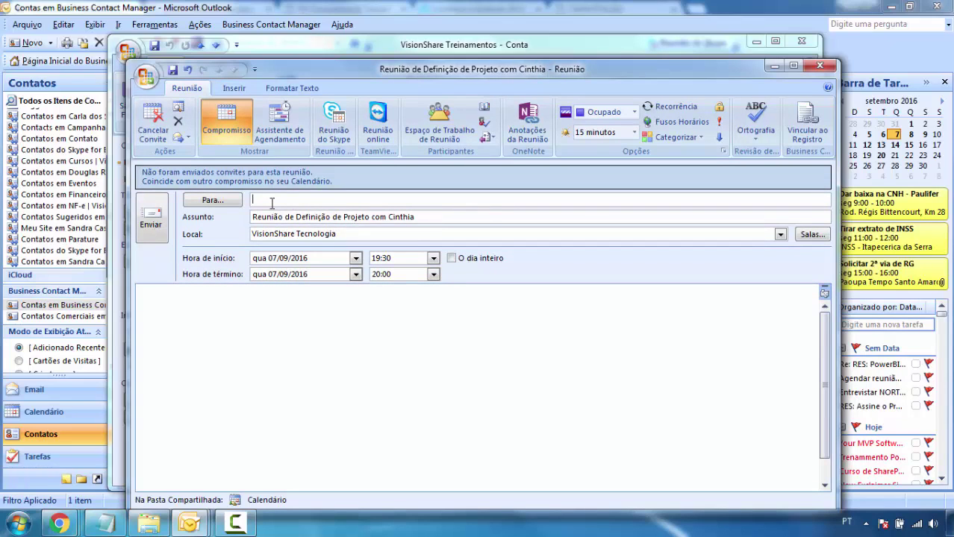
pyautogui.write('cintia@')
pyautogui.press('BackSpace')
pyautogui.hotkey('ctrl', 'k')
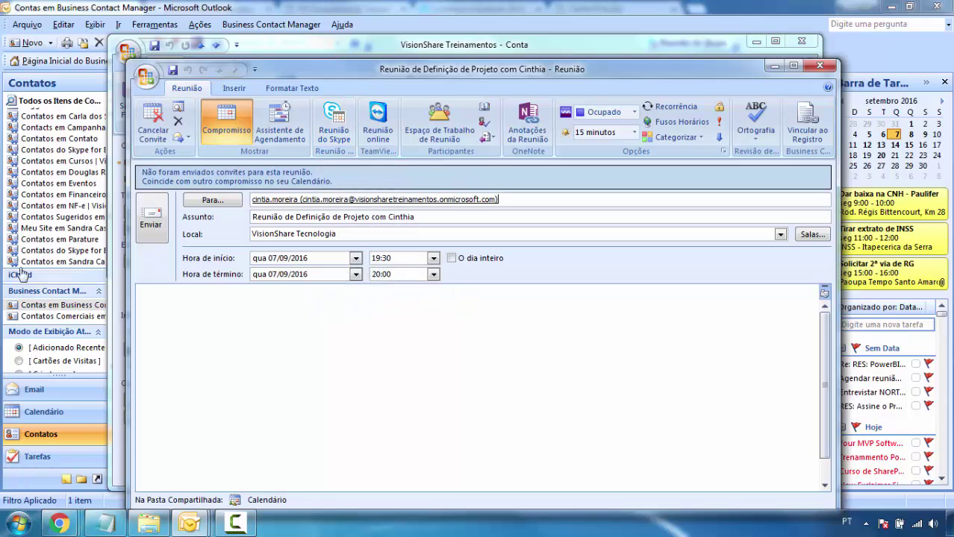
# Step: Insert the saved MC signature into the meeting body, leaving the cursor on the empty line above it
pyautogui.click(165, 299)
pyautogui.click(233, 91)
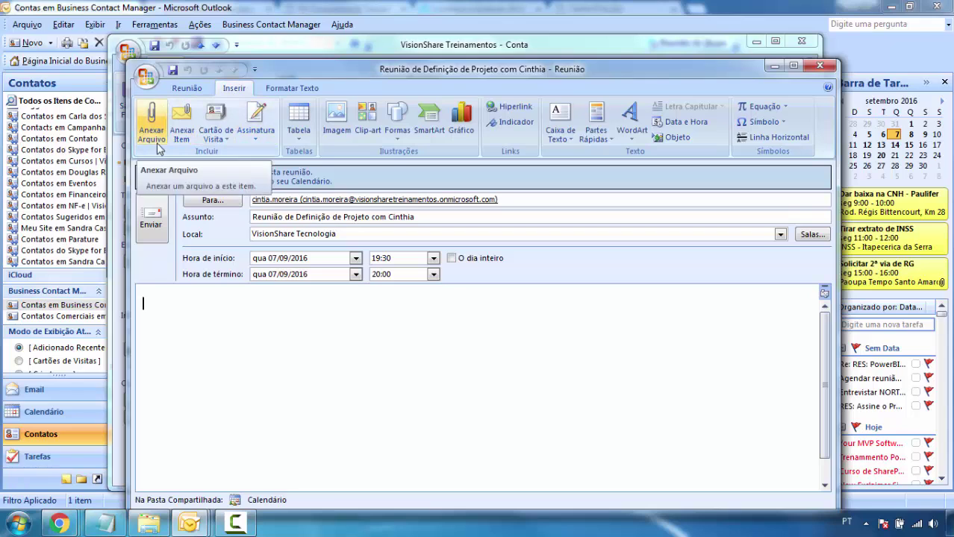
pyautogui.click(256, 121)
pyautogui.click(266, 154)
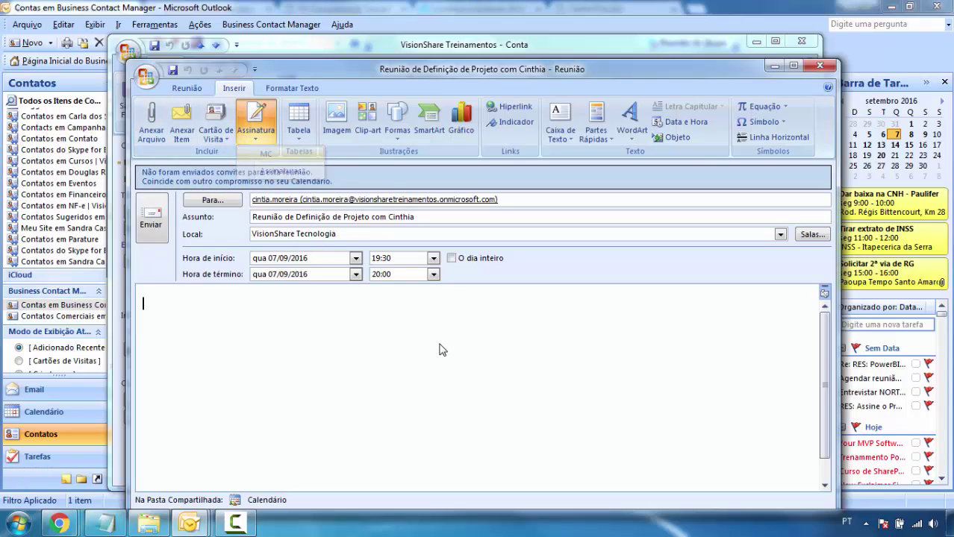
pyautogui.click(211, 308)
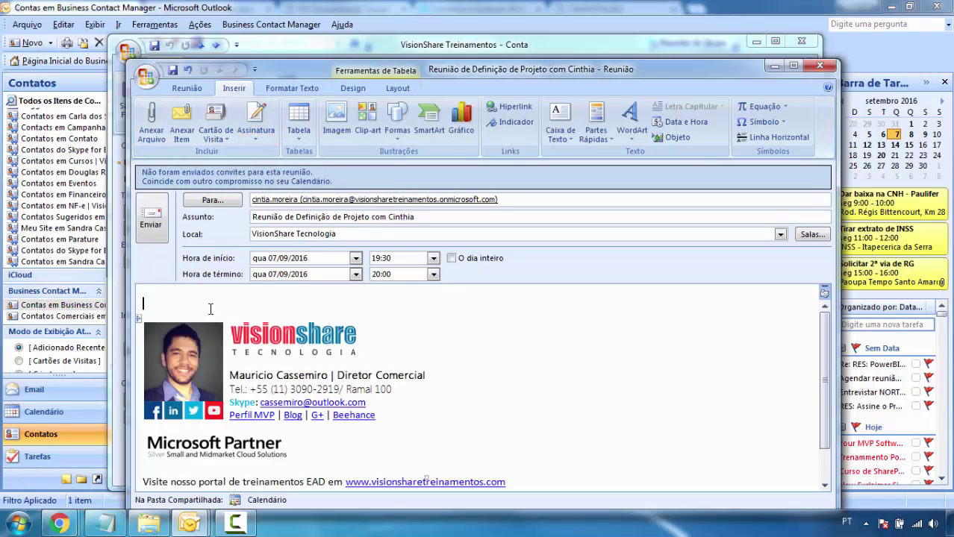
# Step: Confirm the meeting's link to the VisionShare Treinamentos record and send the invitation
pyautogui.click(179, 91)
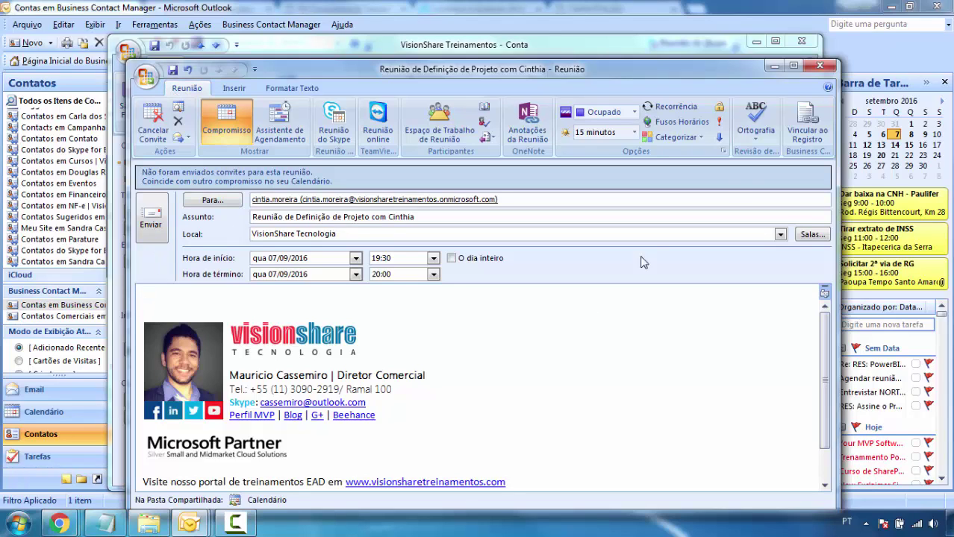
pyautogui.click(802, 139)
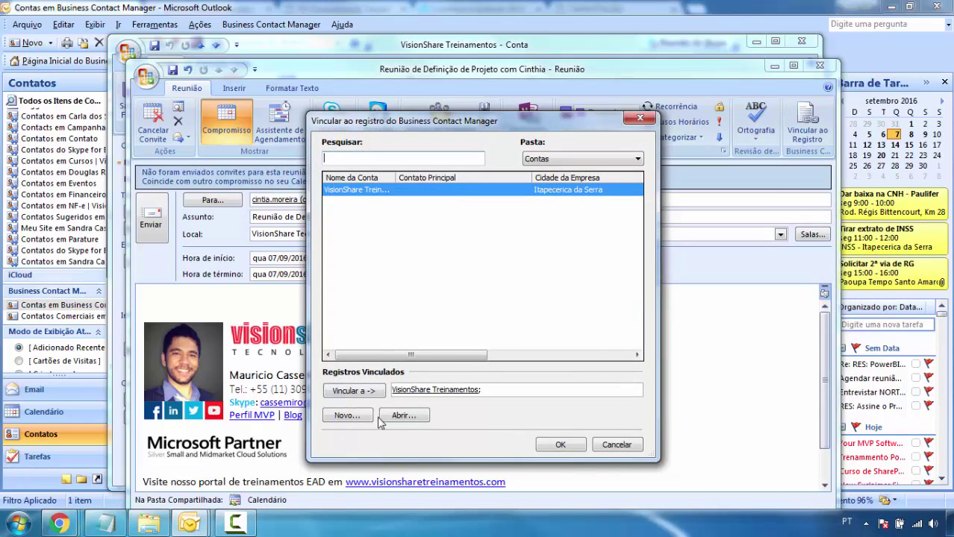
pyautogui.click(561, 446)
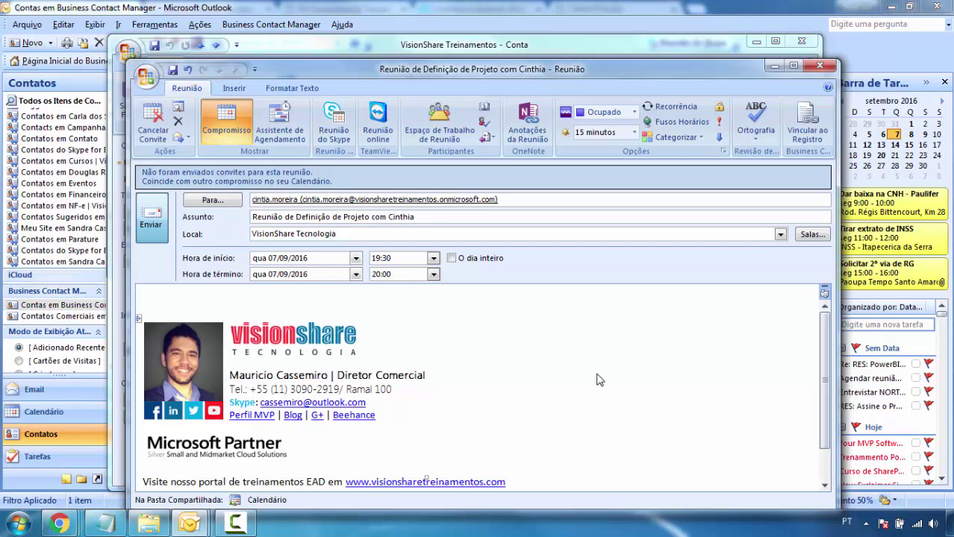
pyautogui.hotkey('alt', 's')
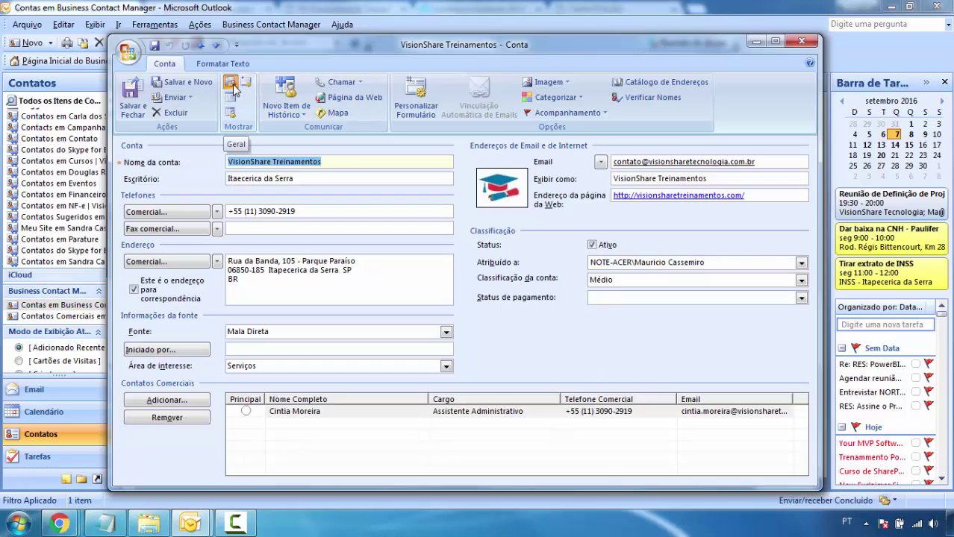
# Step: Maximize the VisionShare Treinamentos account window and show its Detalhes page
pyautogui.click(775, 41)
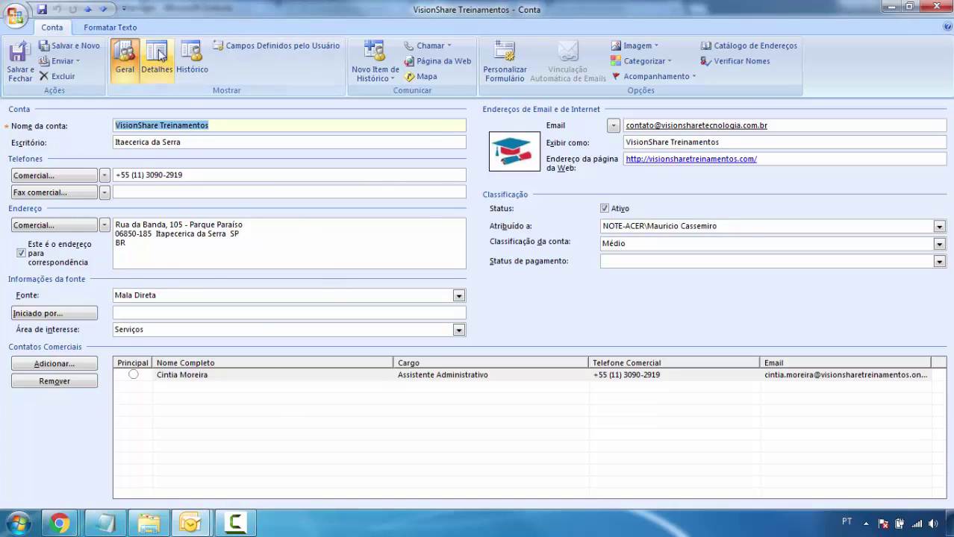
pyautogui.click(157, 59)
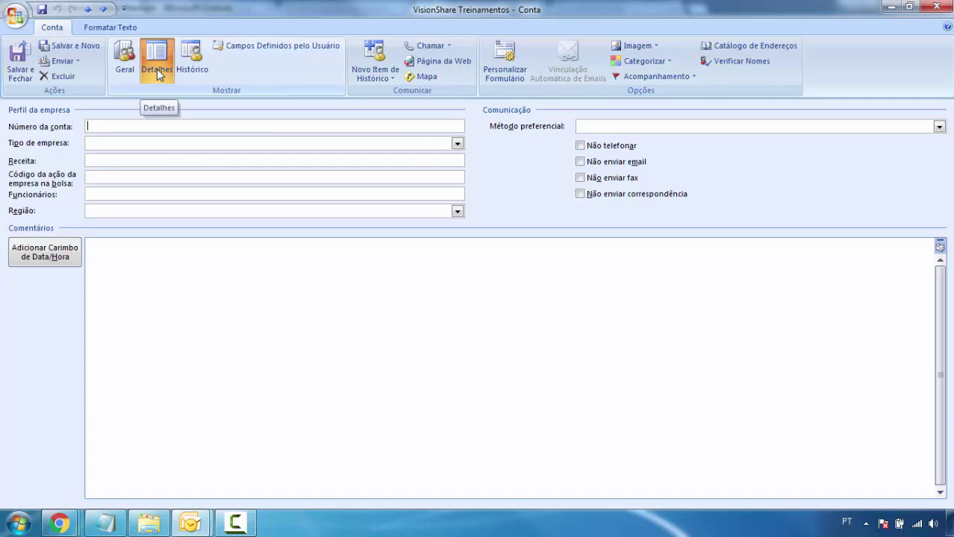
# Step: Examine the company profile fields, including the Tipo de empresa and Região choices, leaving them empty
pyautogui.click(109, 141)
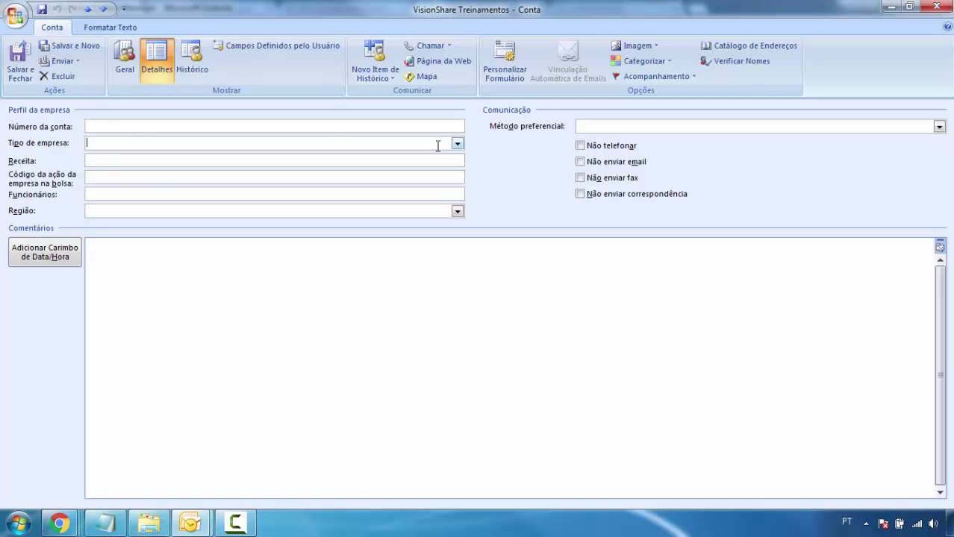
pyautogui.click(457, 144)
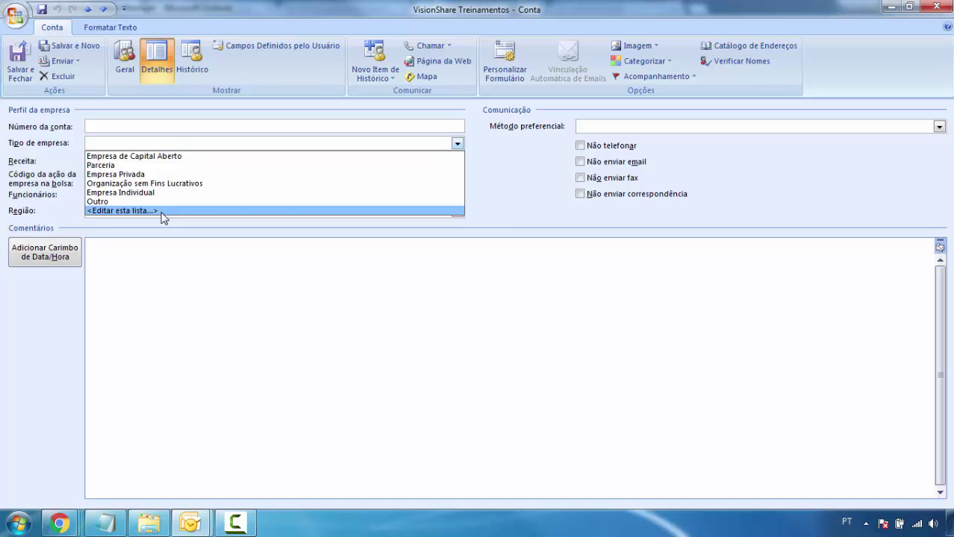
pyautogui.click(511, 188)
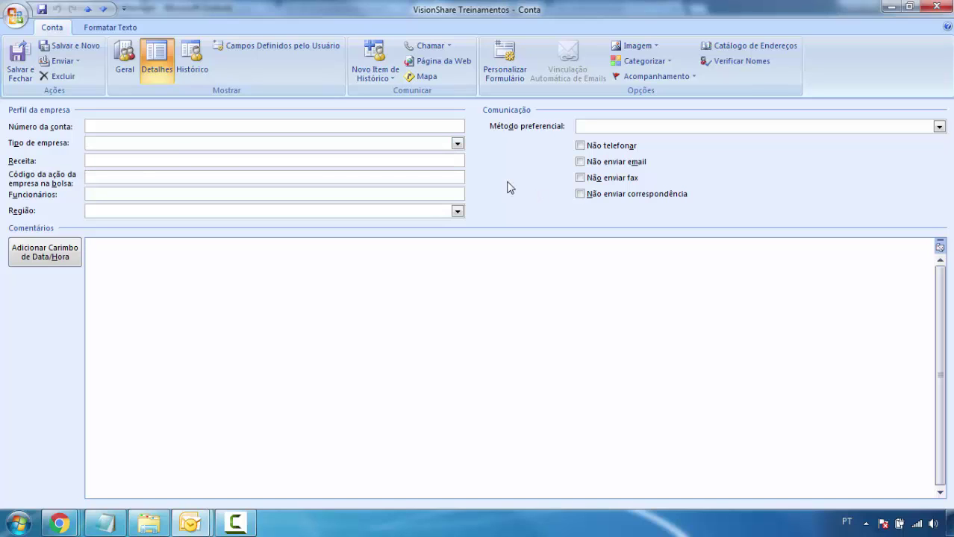
pyautogui.click(123, 163)
pyautogui.click(96, 176)
pyautogui.click(91, 193)
pyautogui.click(456, 211)
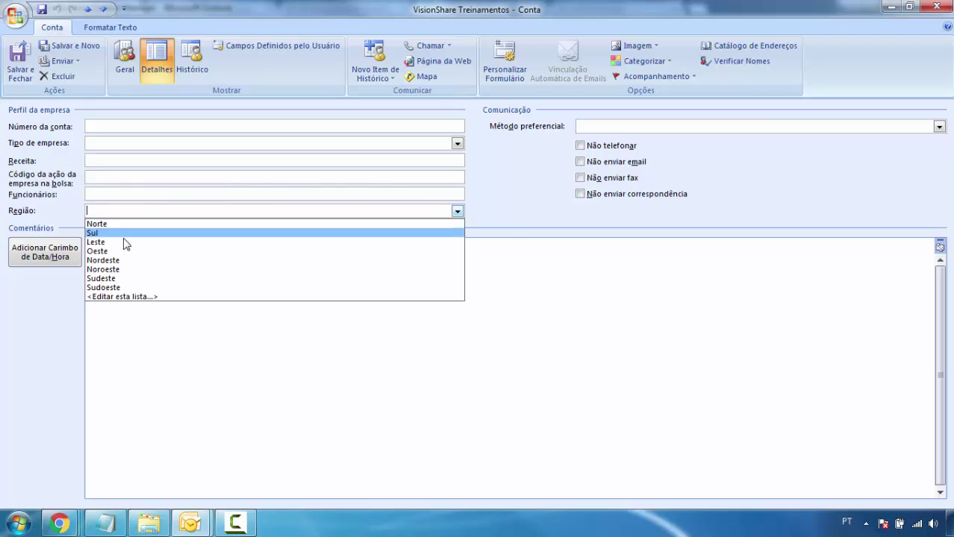
pyautogui.click(522, 213)
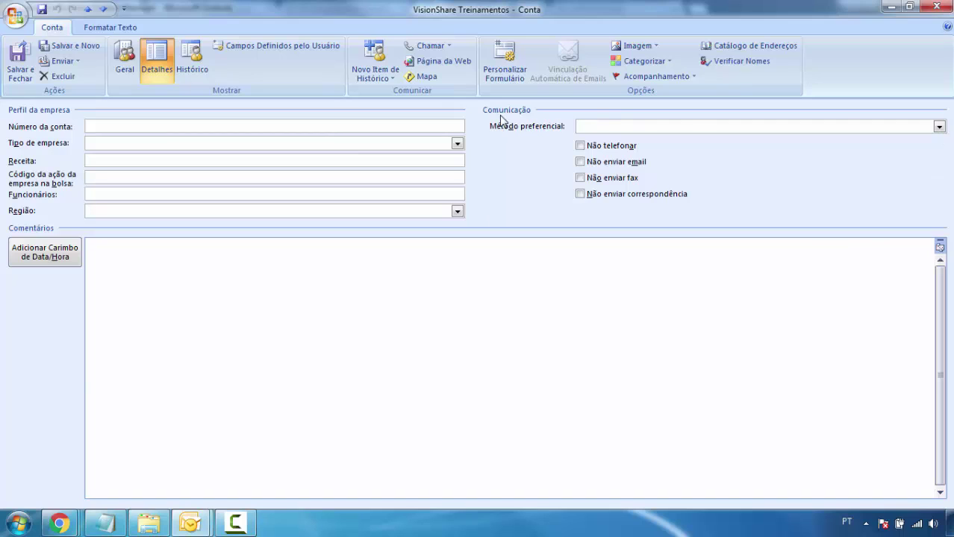
# Step: Set the account's preferred communication method to Email and enable the Não telefonar option
pyautogui.click(939, 127)
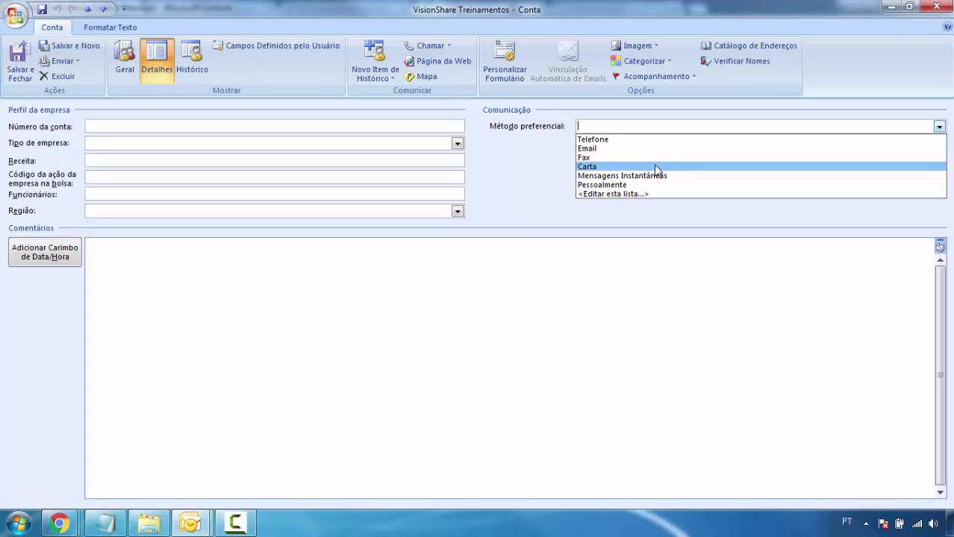
pyautogui.click(612, 150)
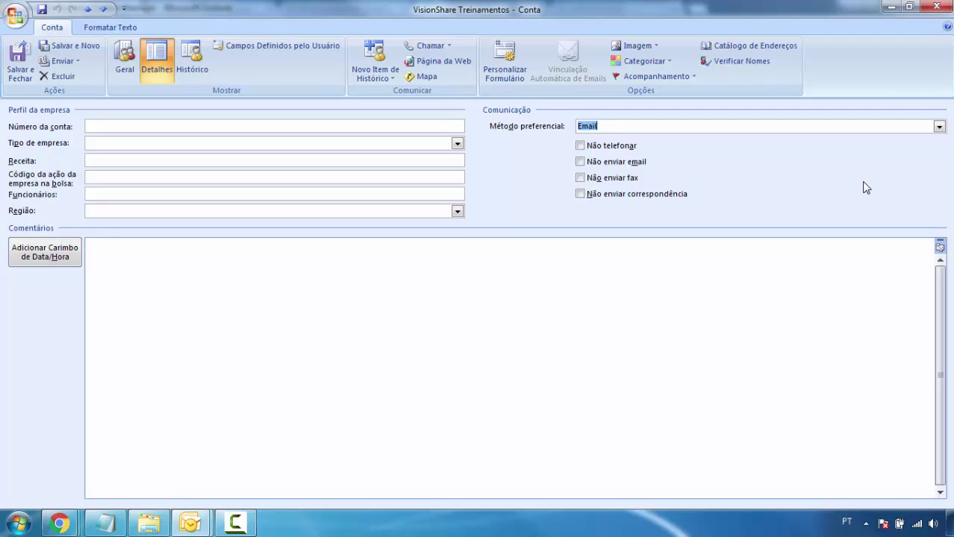
pyautogui.click(580, 146)
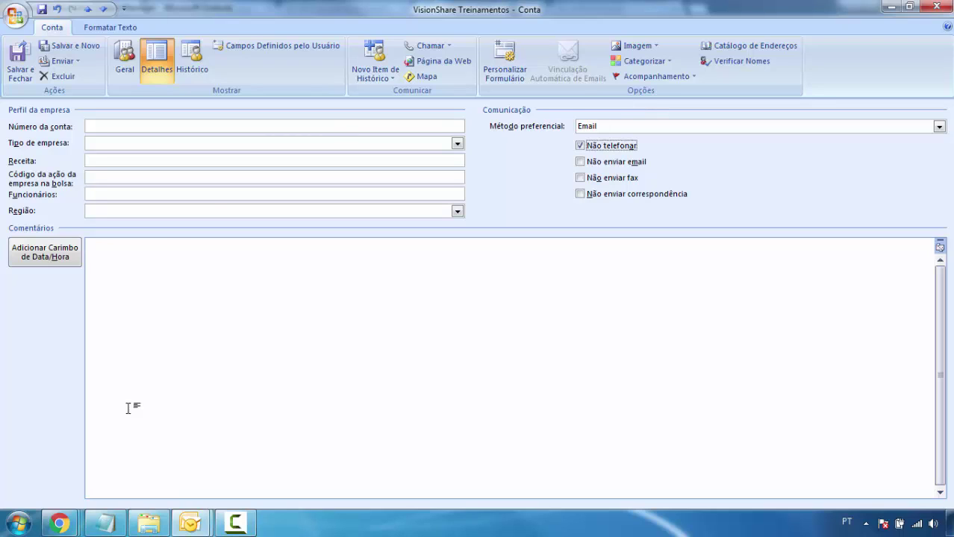
# Step: View the text formatting options for the account's comments, then save and close the VisionShare Treinamentos account
pyautogui.click(137, 318)
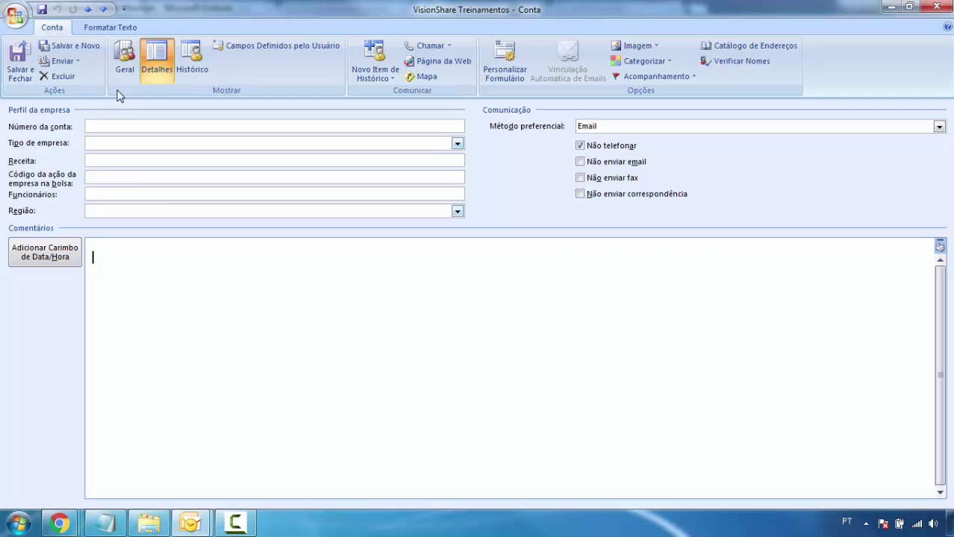
pyautogui.click(119, 29)
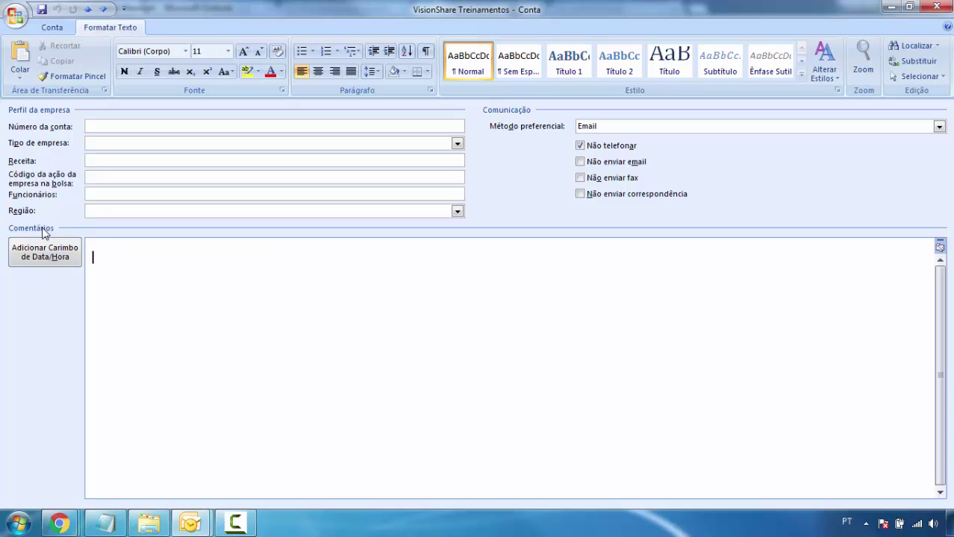
pyautogui.click(51, 28)
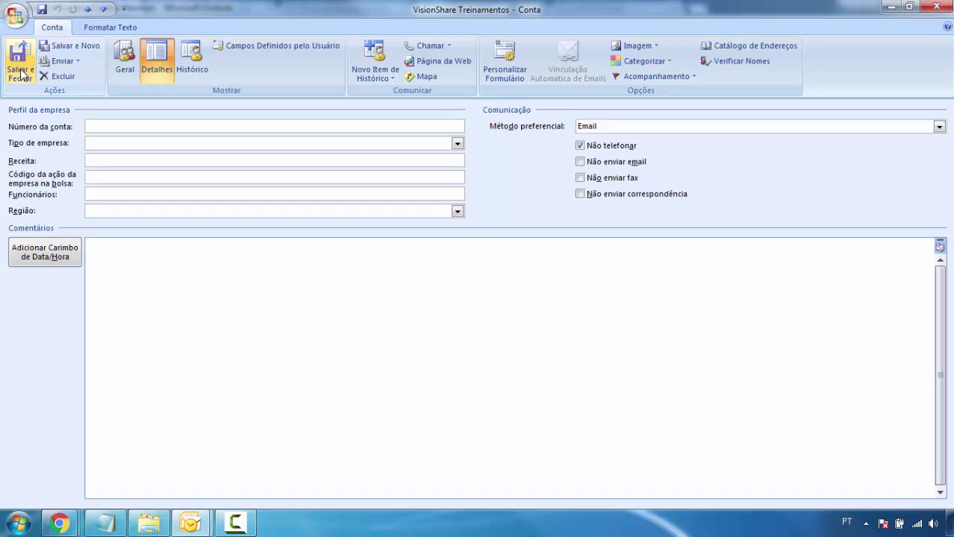
pyautogui.click(41, 9)
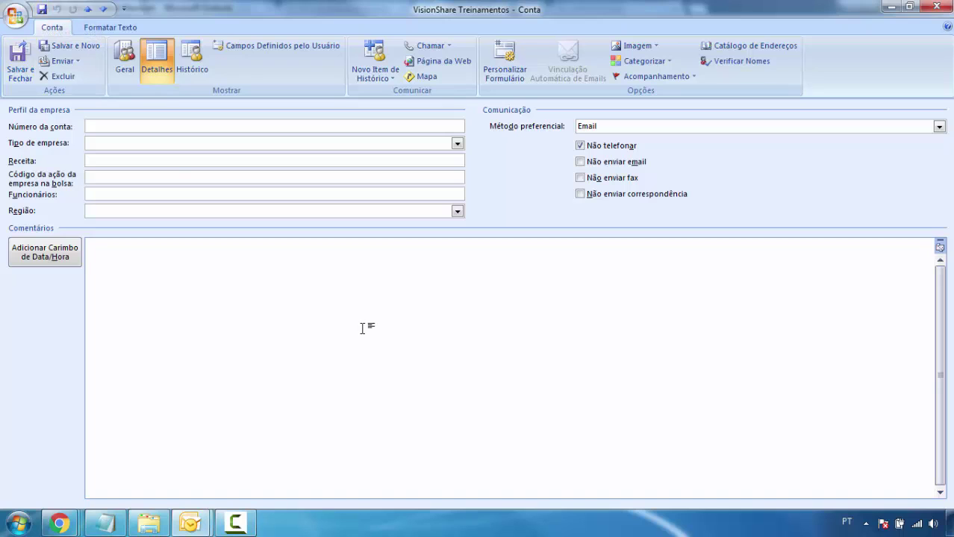
pyautogui.click(21, 64)
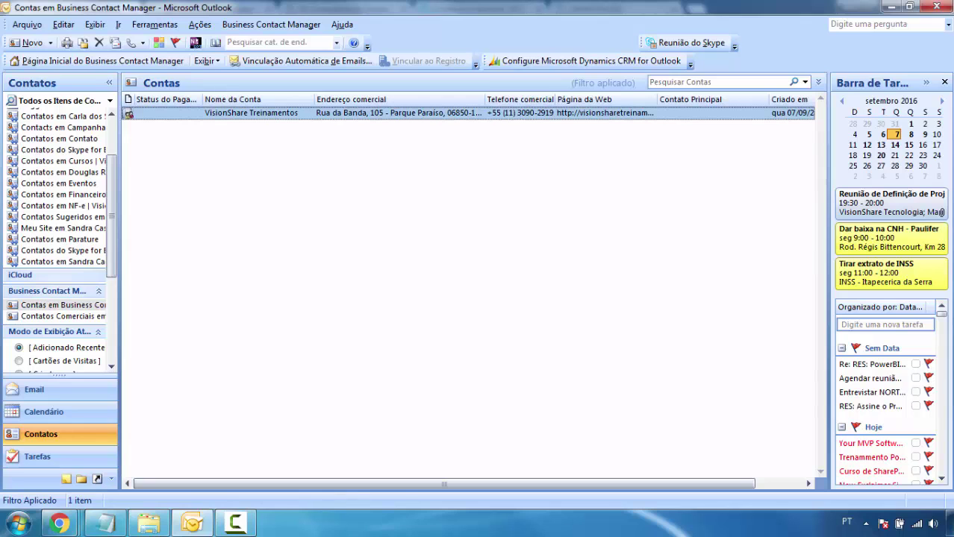
# Step: Switch to the invitee's Outlook webmail in Chrome, maximized, and accept the Reunião de Definição de Projeto invitation, sending the response immediately
pyautogui.click(64, 529)
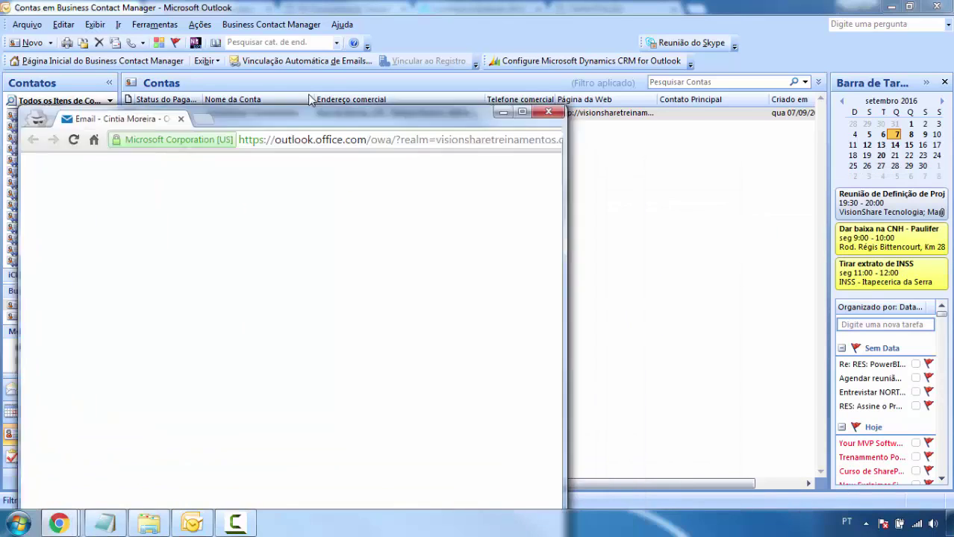
pyautogui.moveTo(303, 111); pyautogui.dragTo(557, 38)
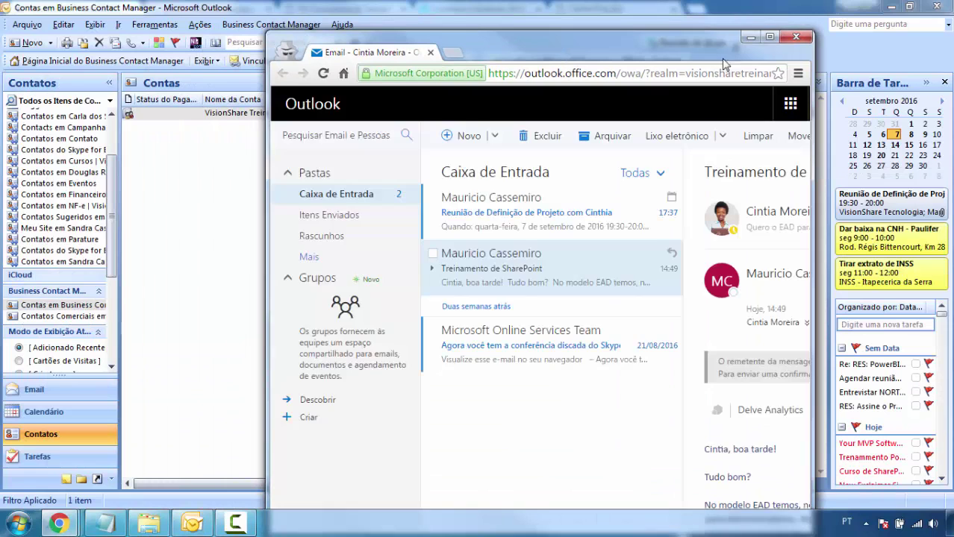
pyautogui.click(769, 36)
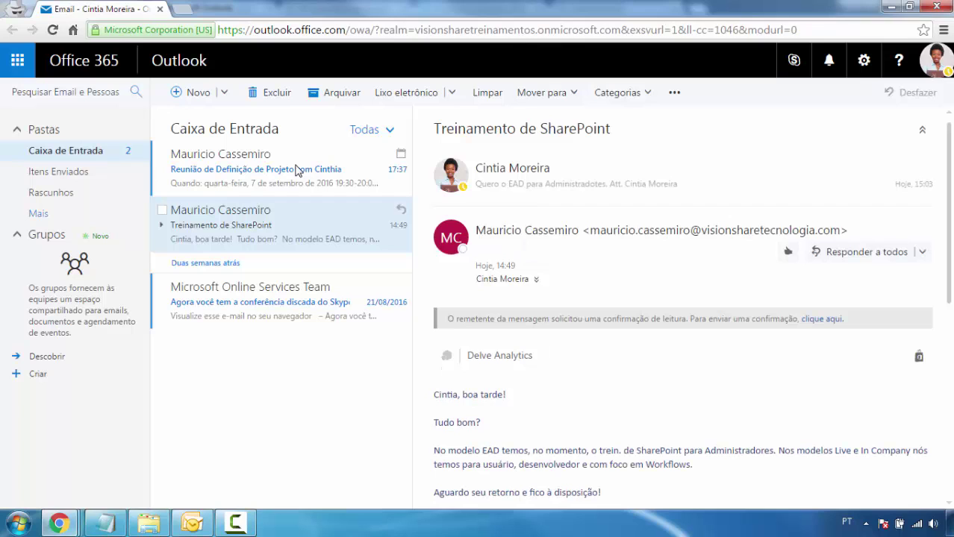
pyautogui.click(297, 171)
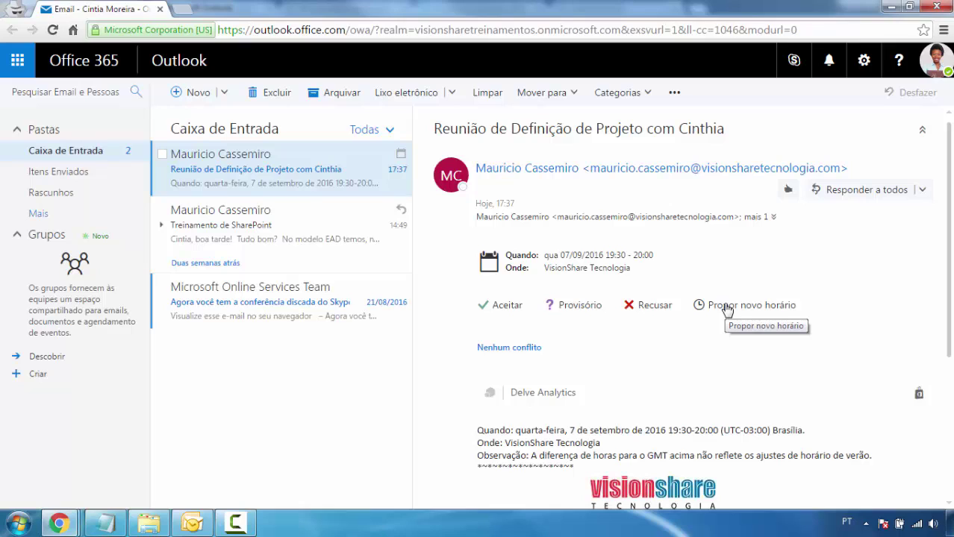
pyautogui.click(504, 306)
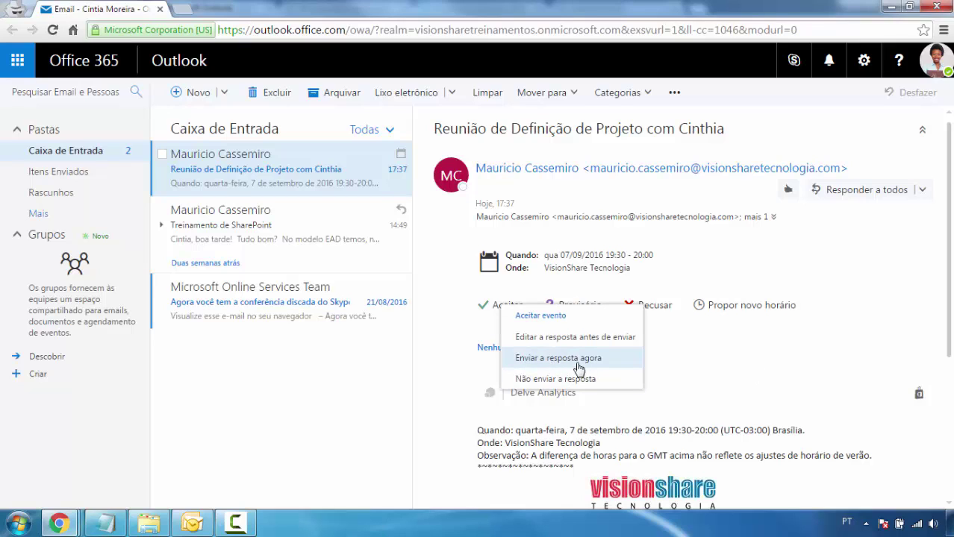
pyautogui.click(570, 359)
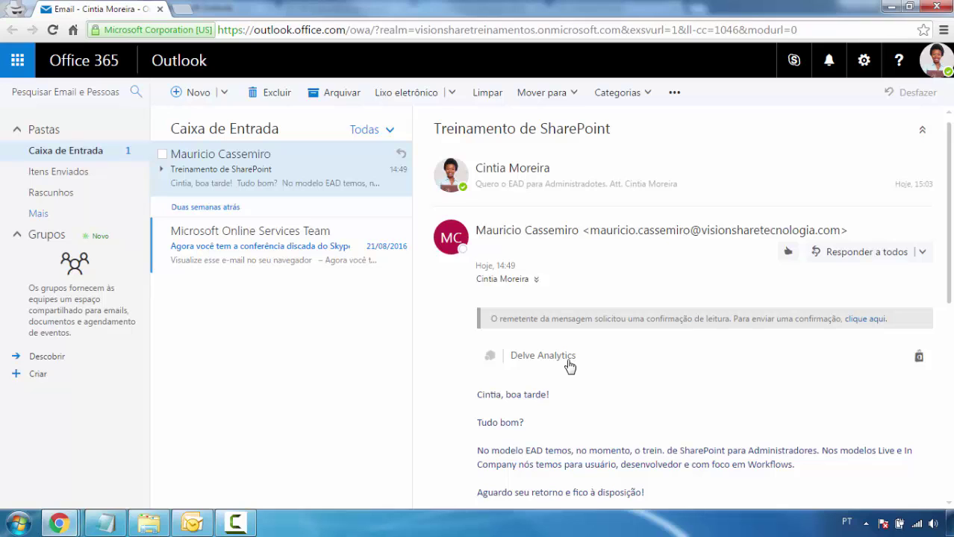
# Step: Show the invitee's Office 365 calendar and check the details of the 19:30 meeting on 7 September 2016
pyautogui.click(15, 61)
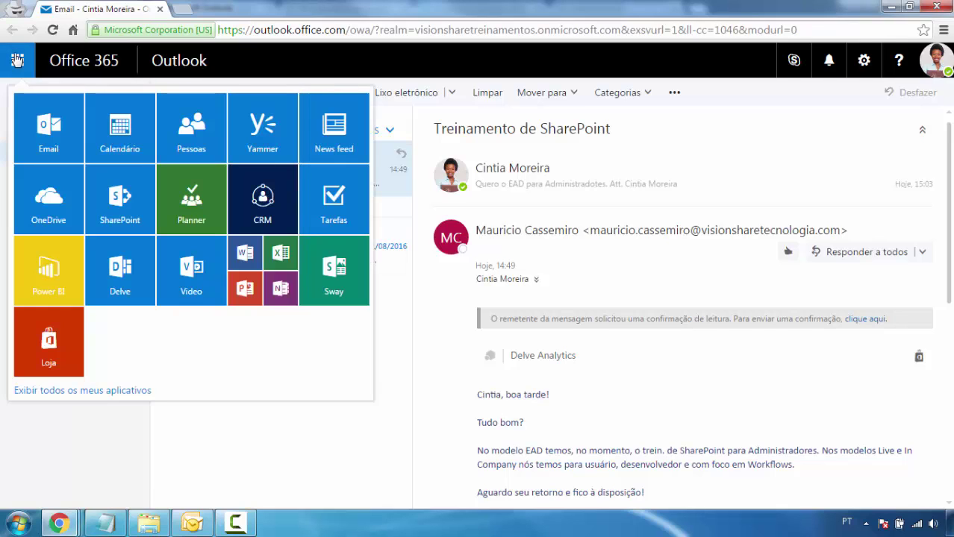
pyautogui.click(122, 131)
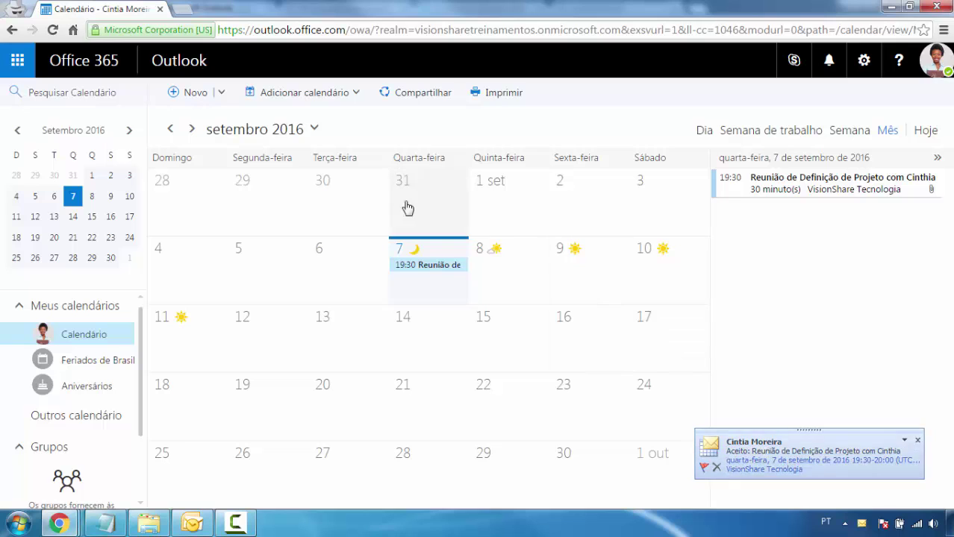
pyautogui.click(426, 268)
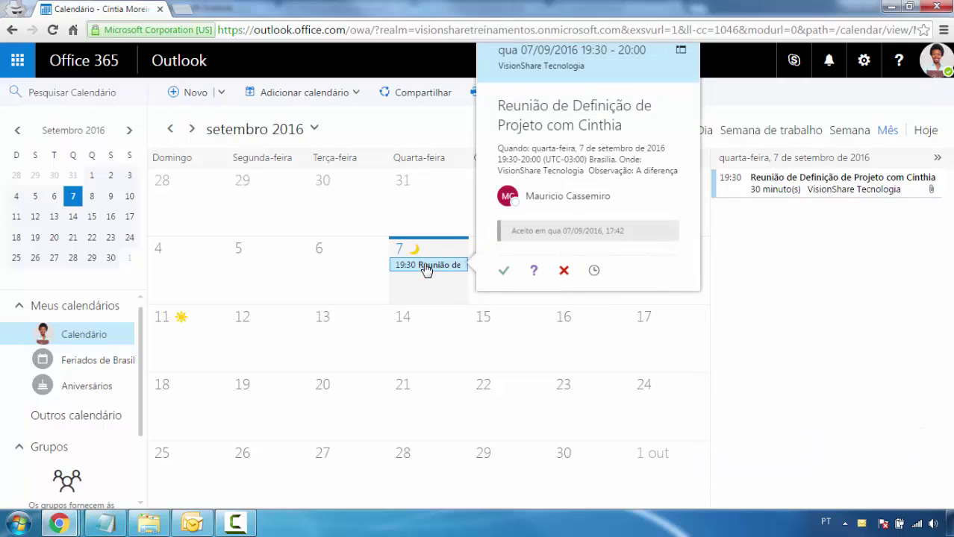
pyautogui.click(787, 278)
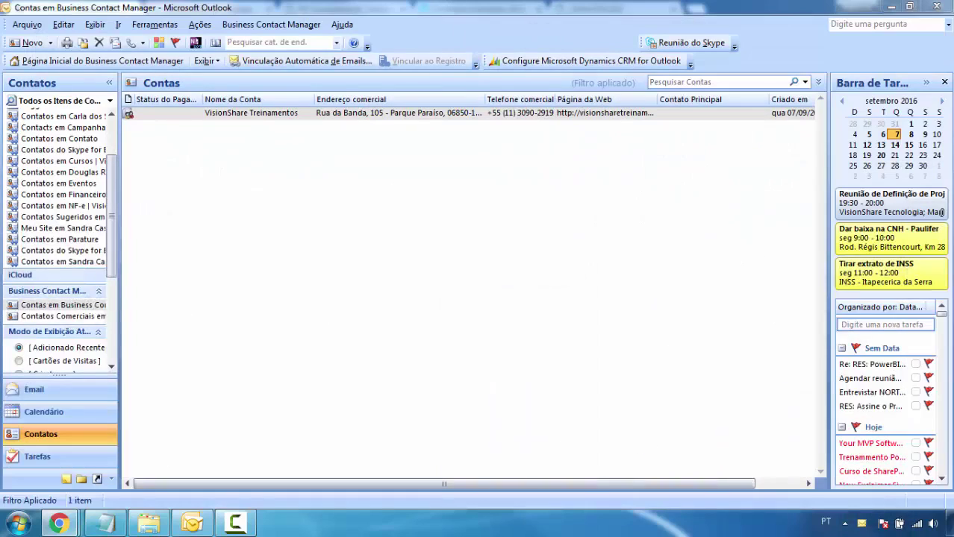
# Step: Check the meeting in the organizer's calendar in a second, maximized Outlook 2007 window, and return to the Business Contact Manager accounts list
pyautogui.rightClick(192, 524)
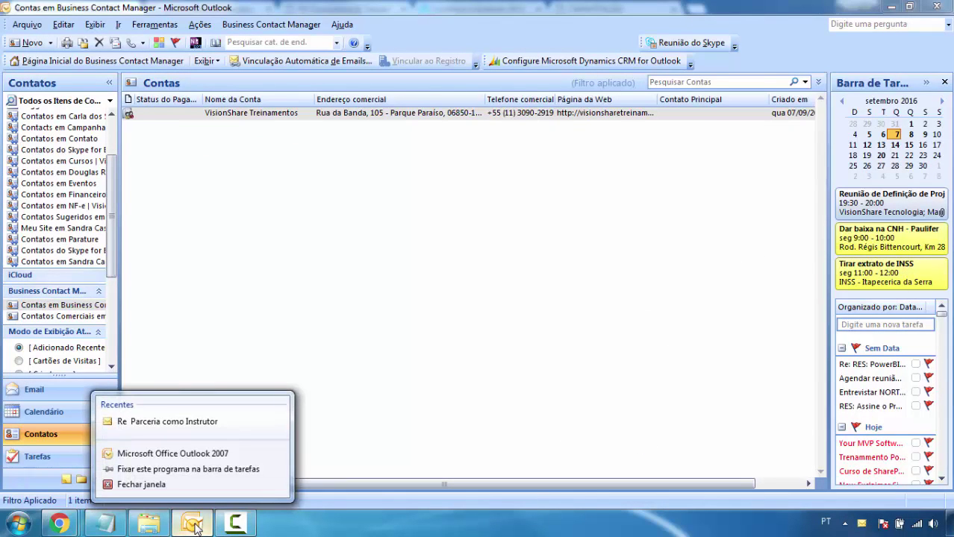
pyautogui.click(191, 454)
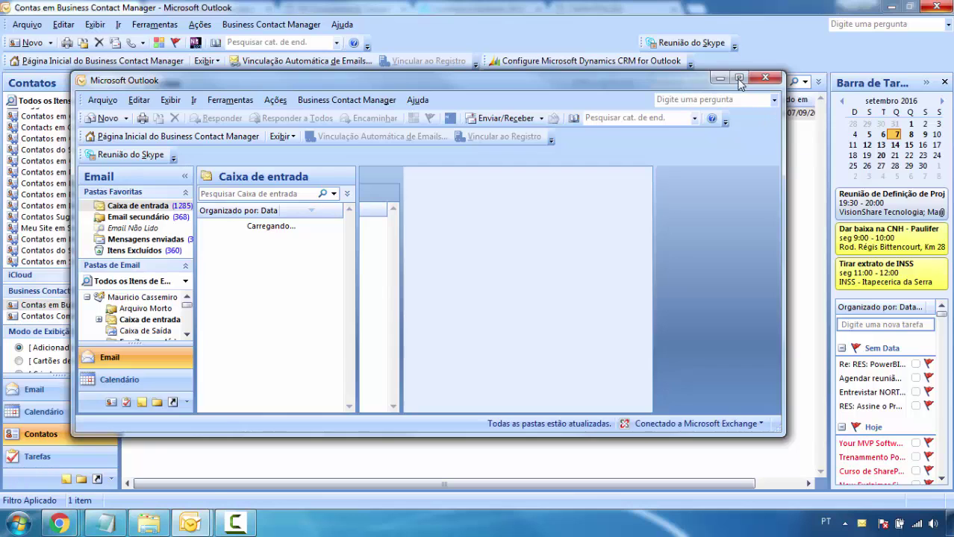
pyautogui.click(738, 78)
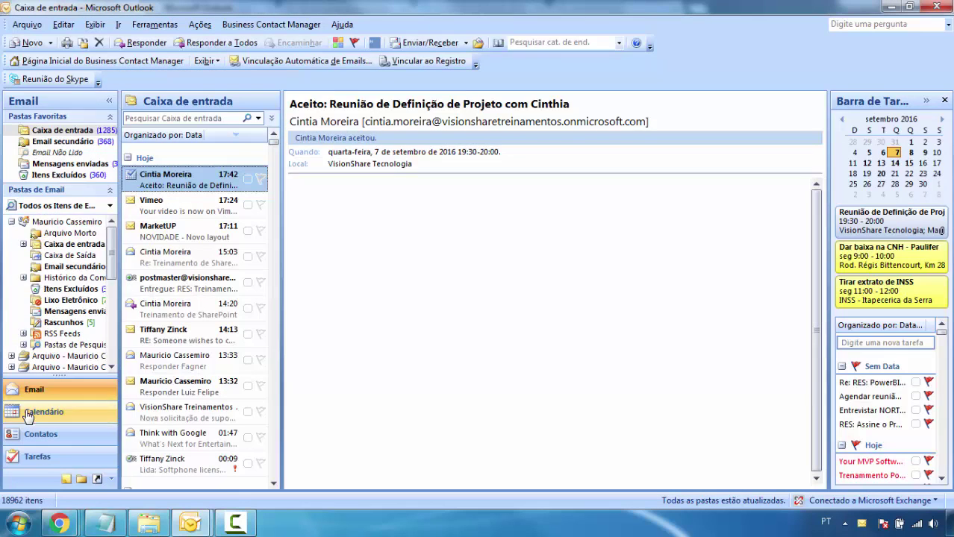
pyautogui.click(38, 412)
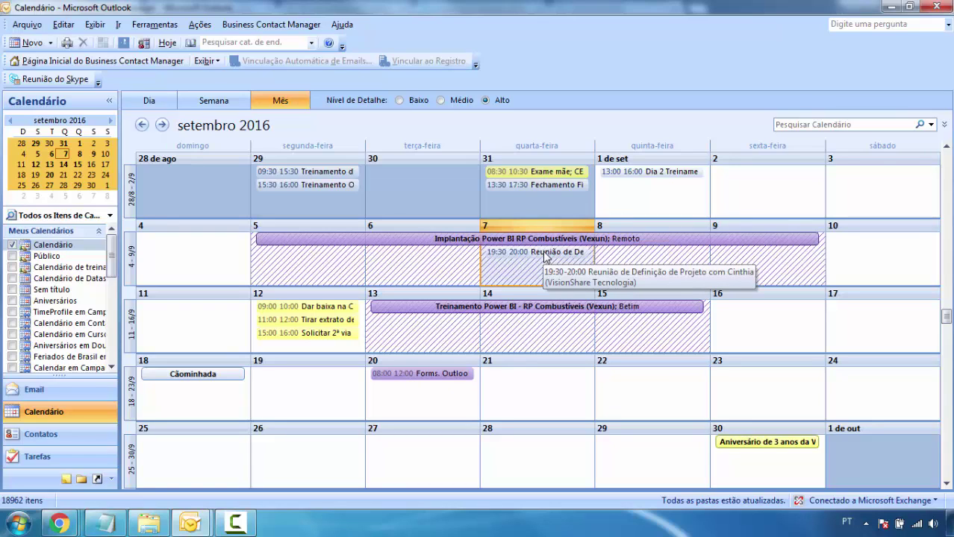
pyautogui.hotkey('ctrl', '3')
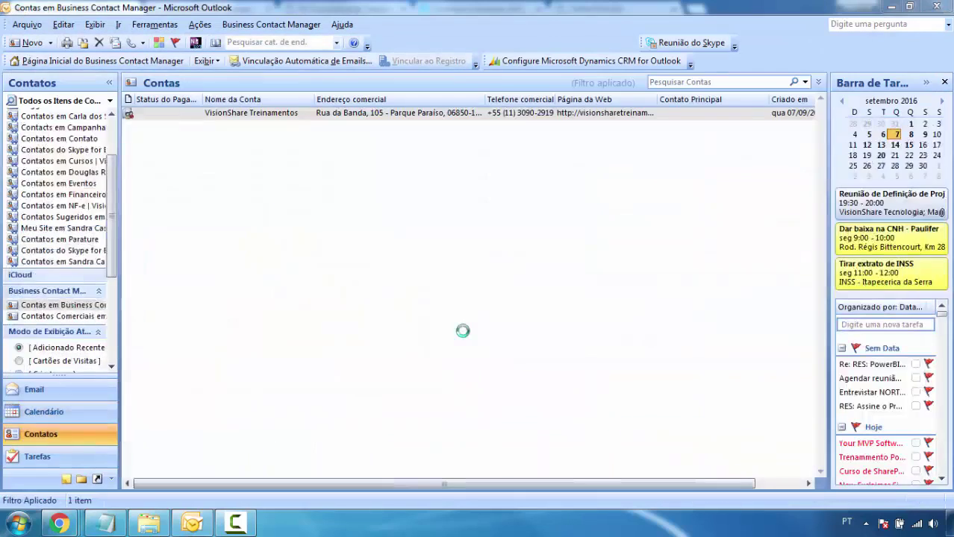